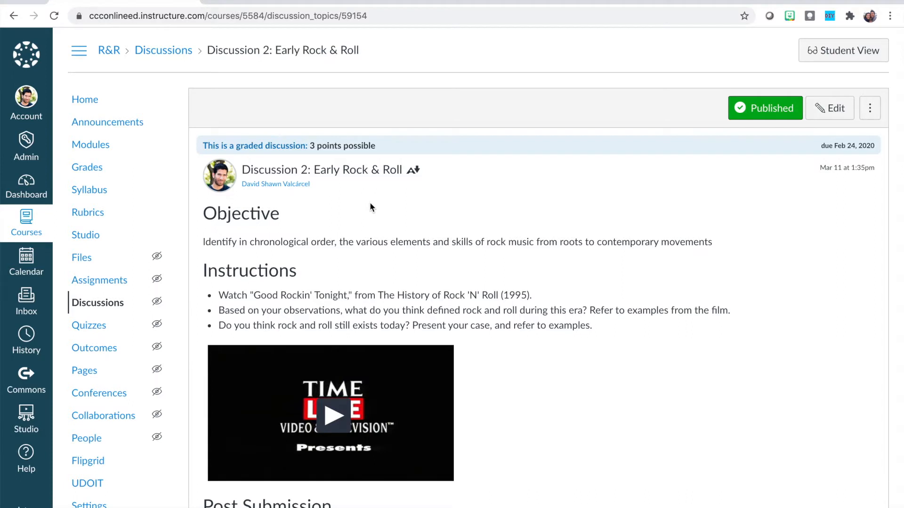
- Review the Early Rock & Roll discussion's instructions and grading rubric, and open the discussion for editing
scroll(370, 207, down, 3)
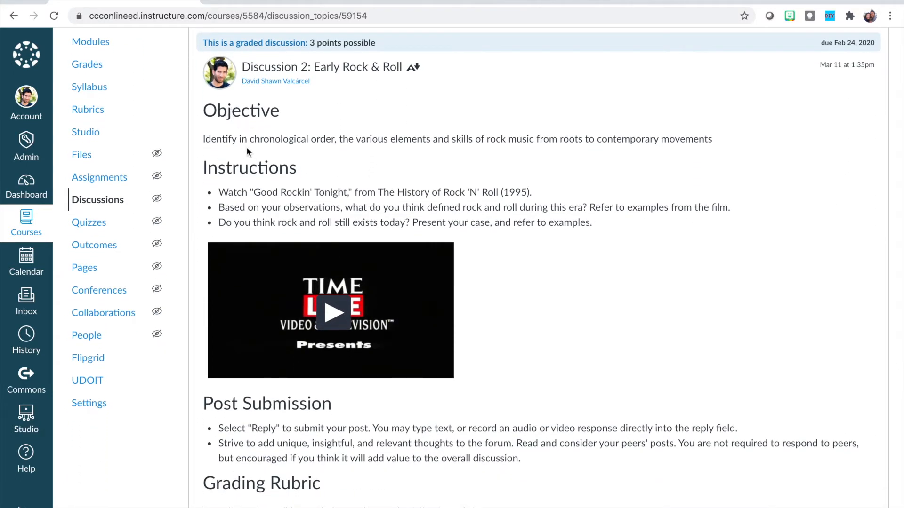
scroll(247, 114, down, 3)
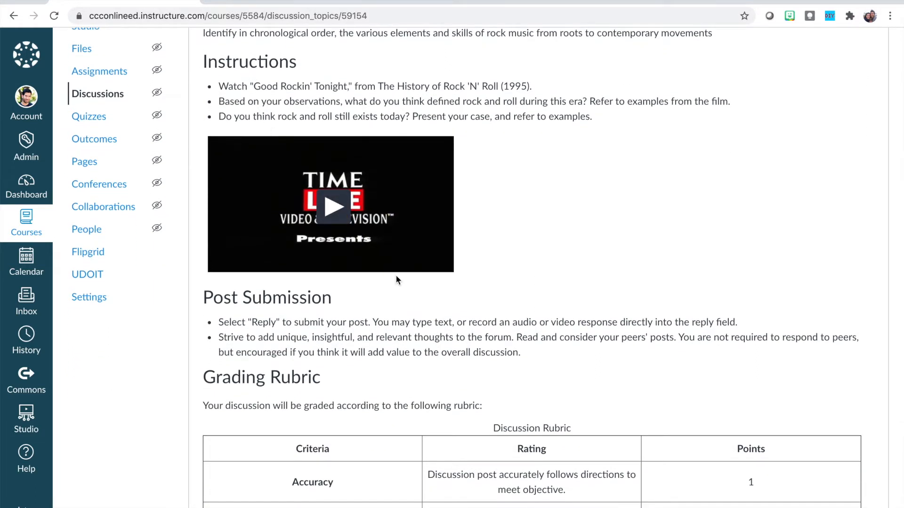
scroll(396, 278, down, 1)
scroll(396, 279, down, 3)
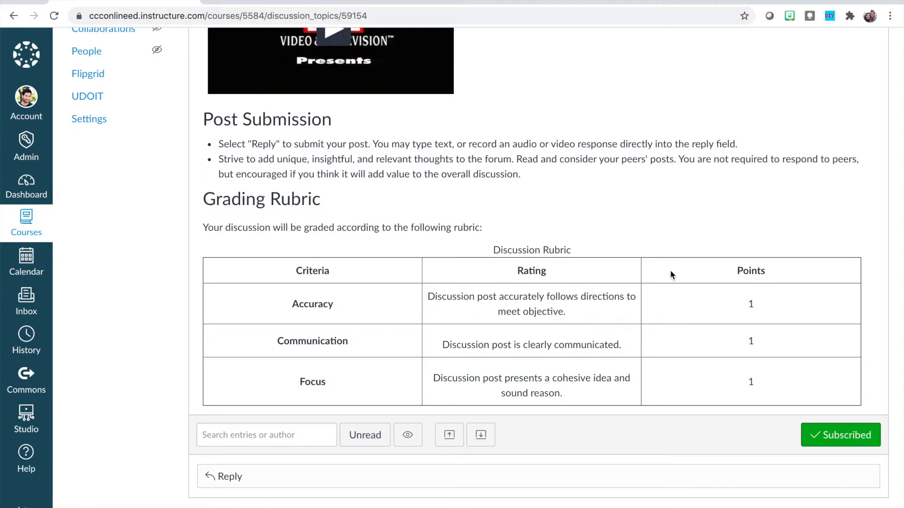
scroll(670, 275, up, 8)
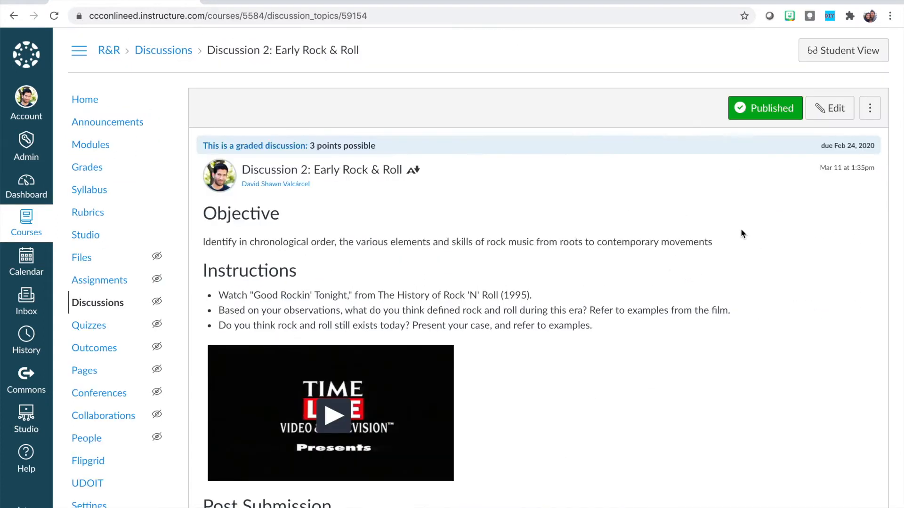
click(832, 109)
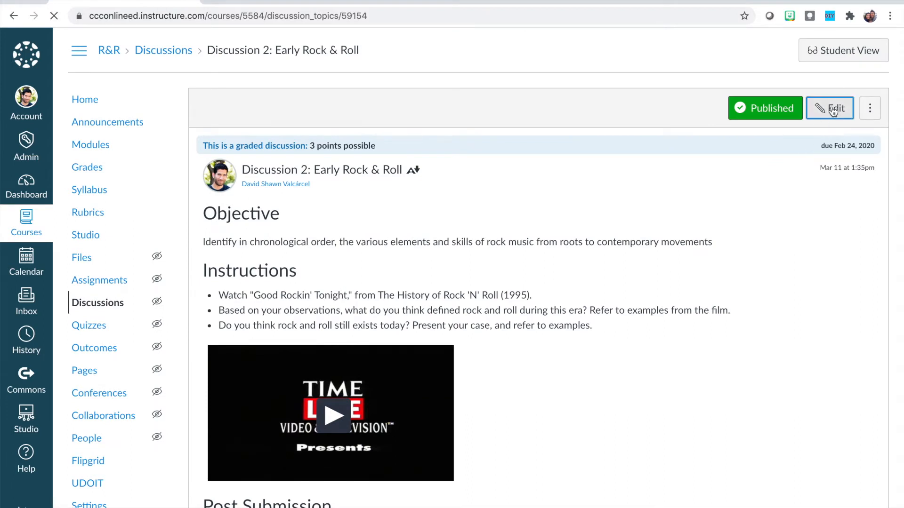
- Delete the existing Discussion Rubric table under the Grading Rubric heading
drag(887, 431, 882, 503)
scroll(637, 394, down, 8)
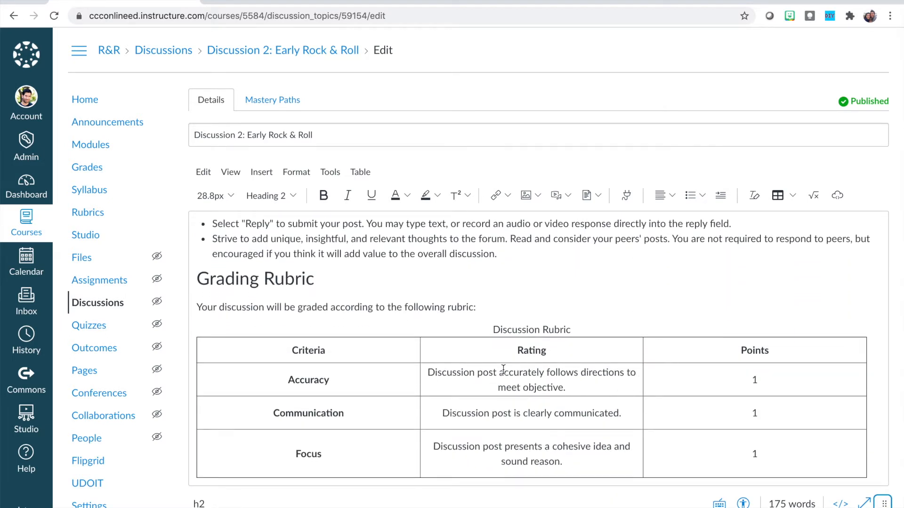
click(462, 374)
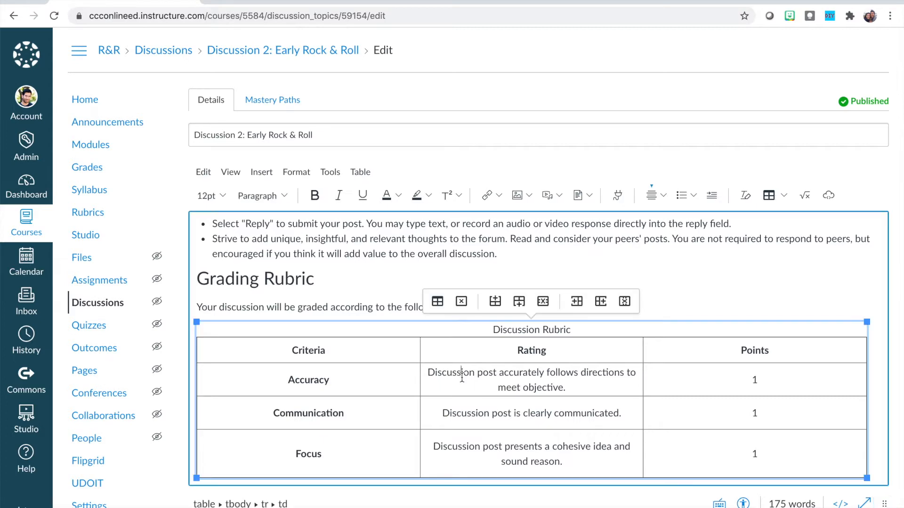
click(462, 303)
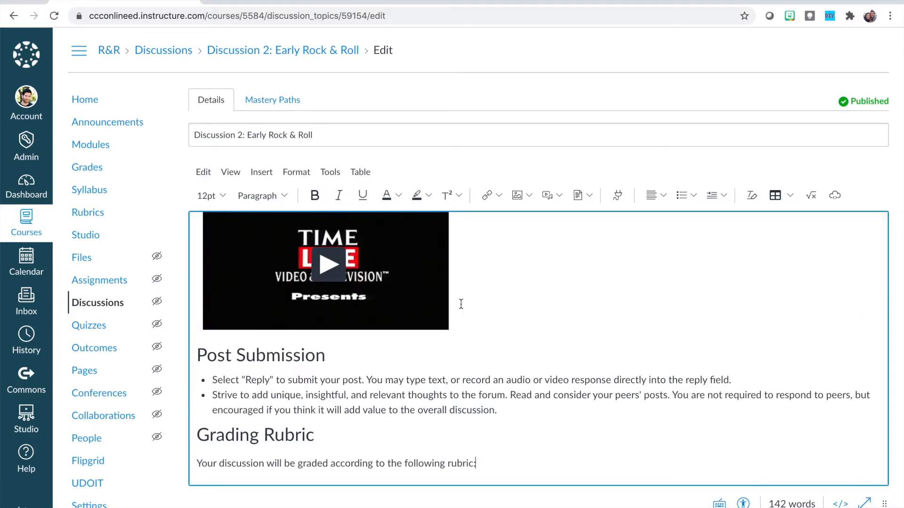
- Insert a table with three columns and four rows on a new line below the rubric introduction sentence
scroll(550, 414, down, 3)
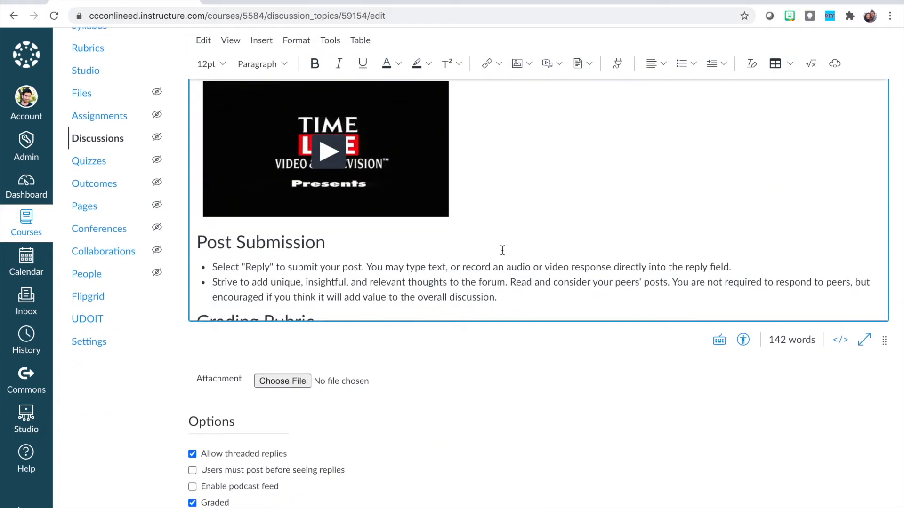
scroll(502, 251, down, 3)
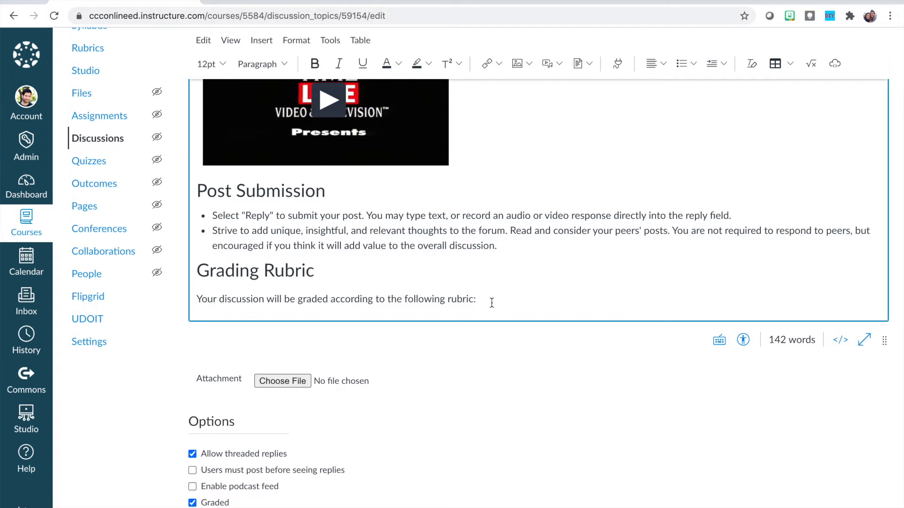
key(Return)
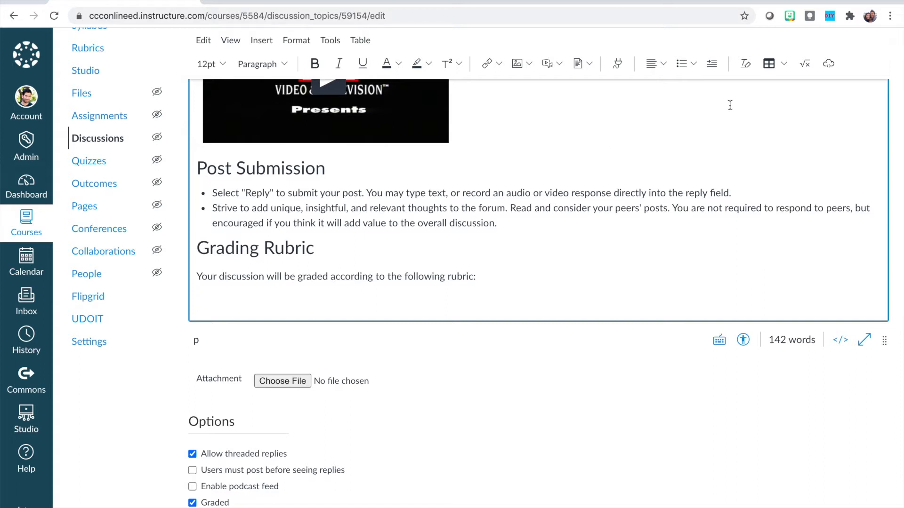
click(784, 64)
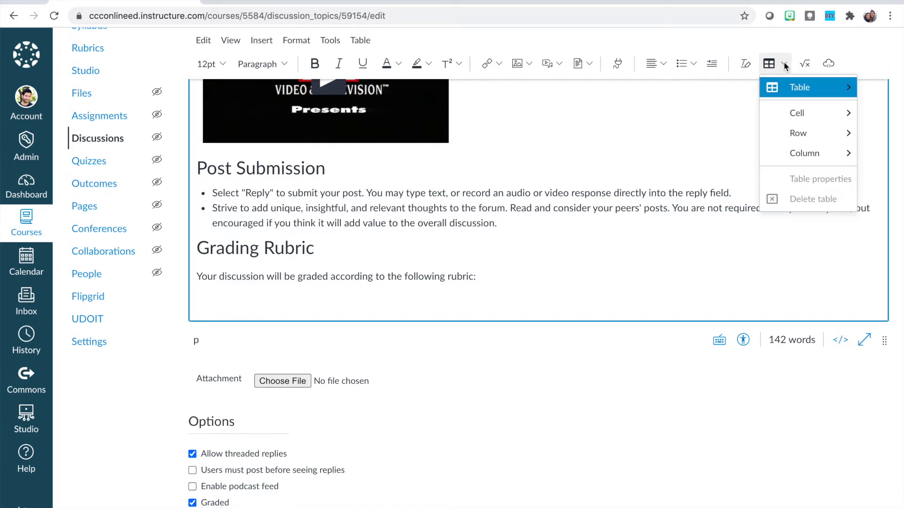
mouse_move(789, 93)
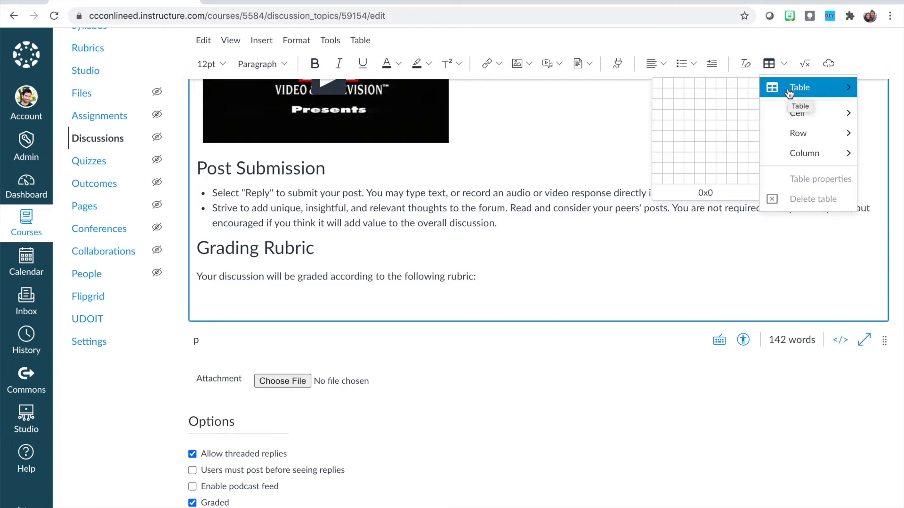
click(680, 117)
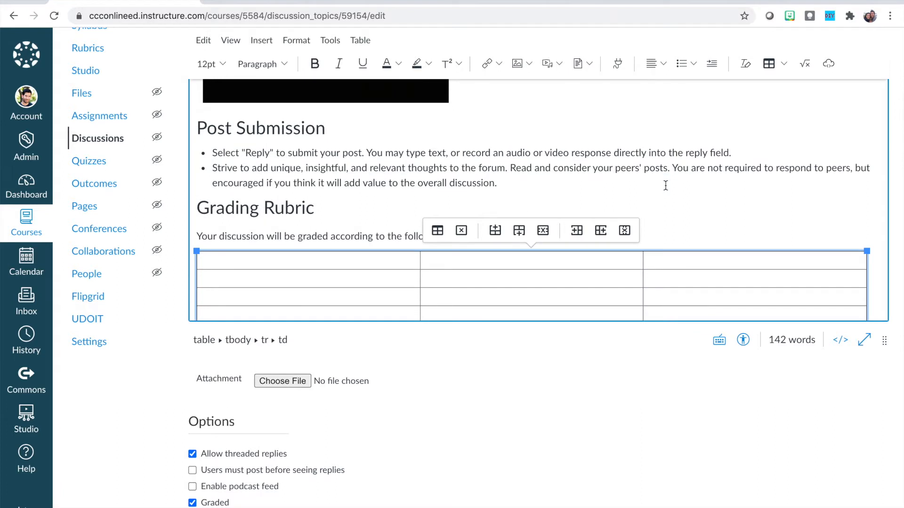
- Enter the column headings Criteria, Rating and Points, and list Accuracy, Communication and Focus in the Criteria column
click(555, 272)
click(351, 253)
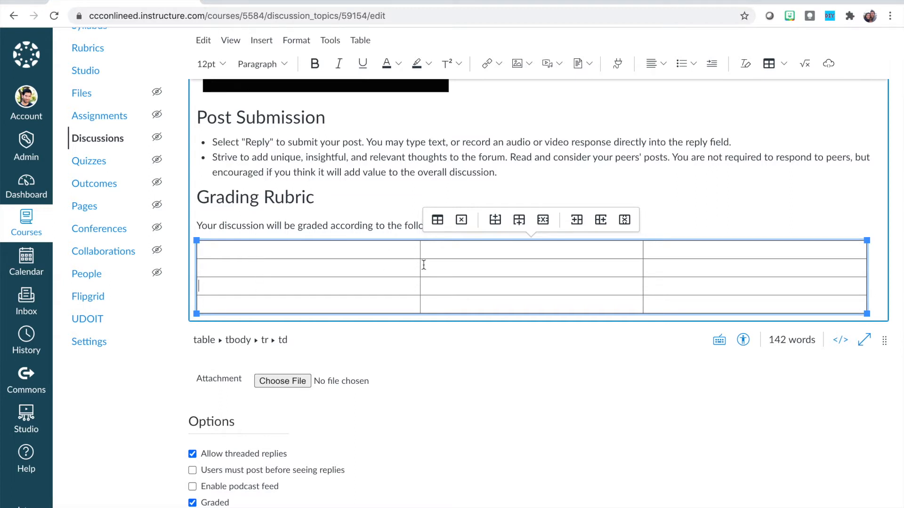
click(436, 250)
click(370, 252)
text(Criteria)
text(Rating)
key(Tab)
text(Points)
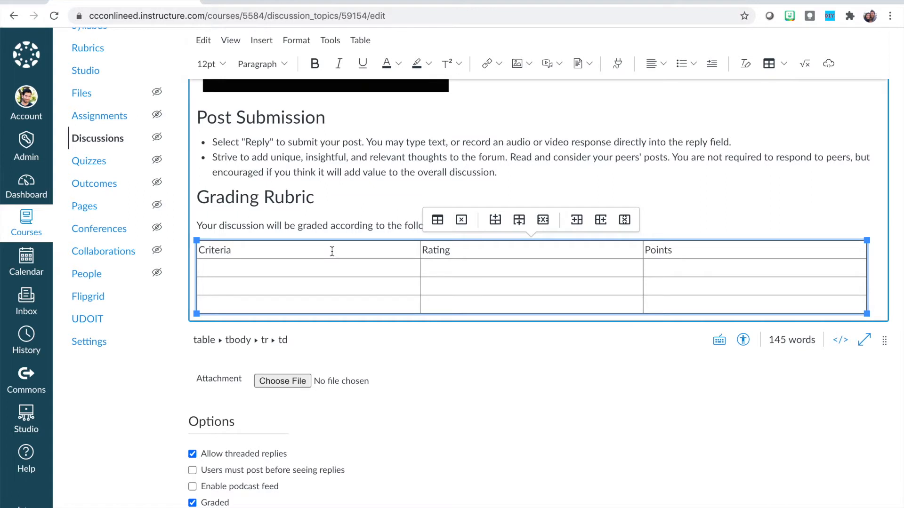
text(Accuracy)
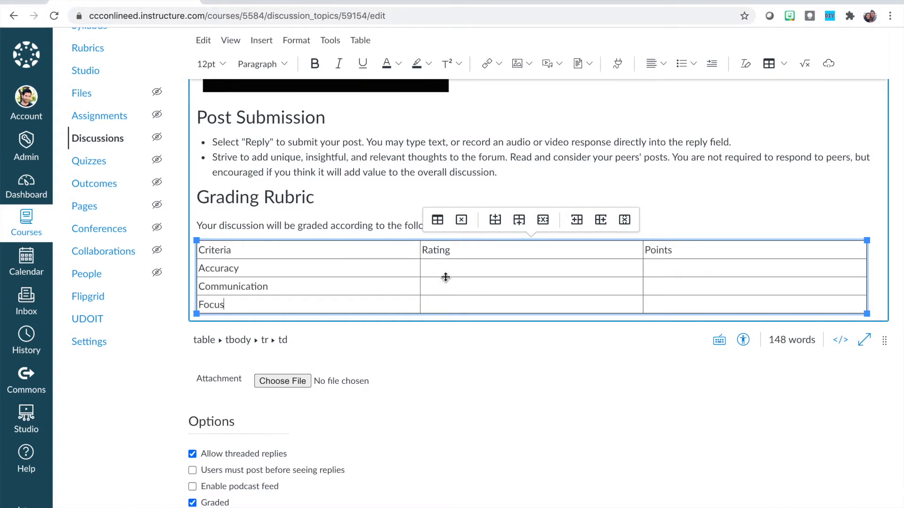
- Copy "Discussion post accurately follows directions to meet objective." from the untitled text document into the Accuracy row's Rating cell, matching the destination style
key(super+Tab)
key(super+Tab)
key(super+Tab)
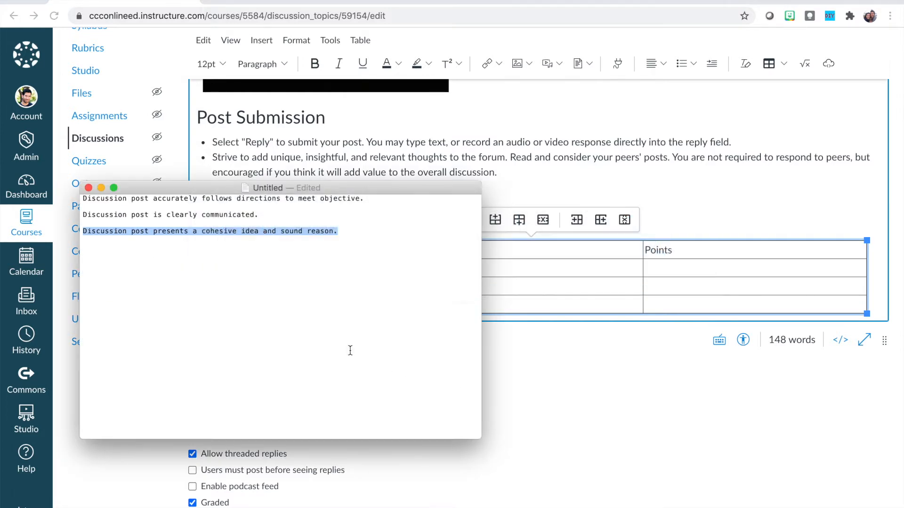
triple_click(224, 200)
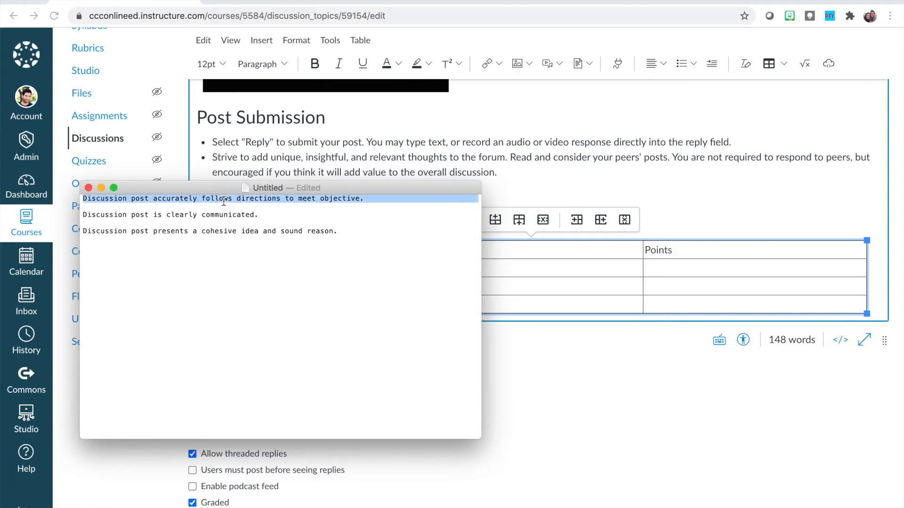
right_click(224, 203)
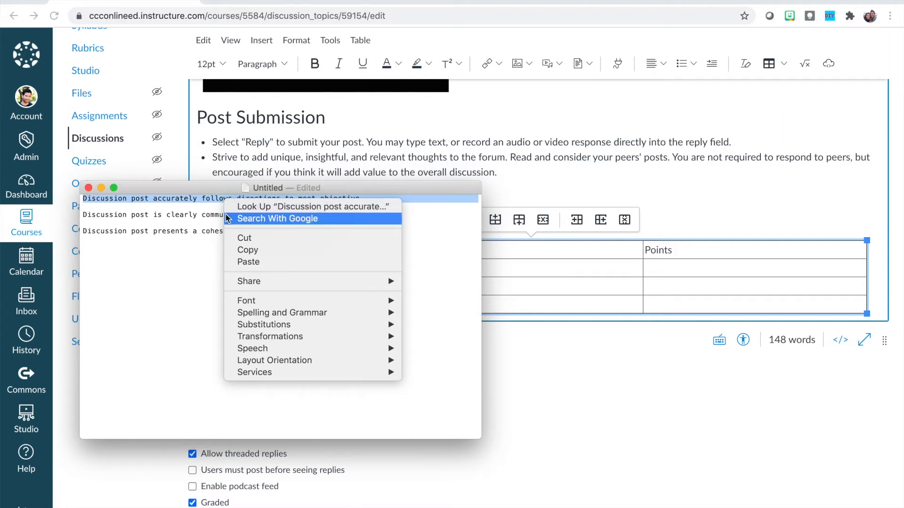
click(242, 250)
click(454, 267)
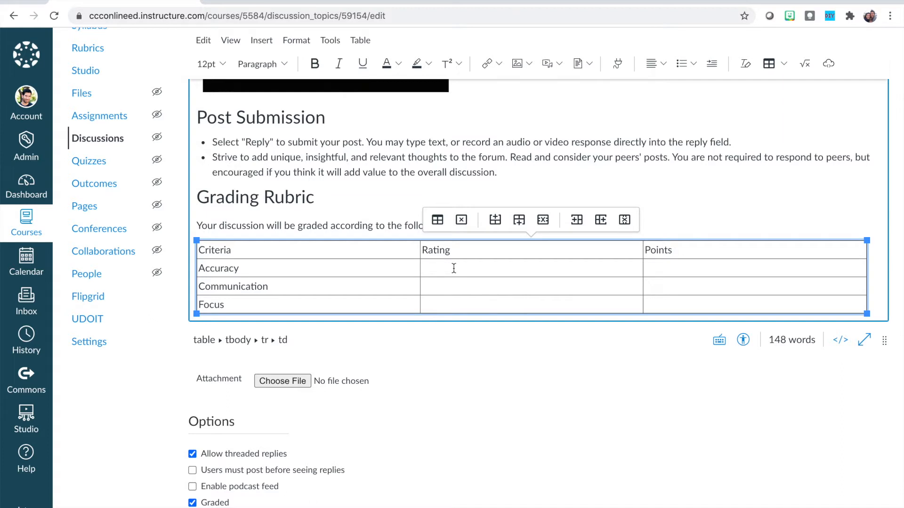
right_click(454, 268)
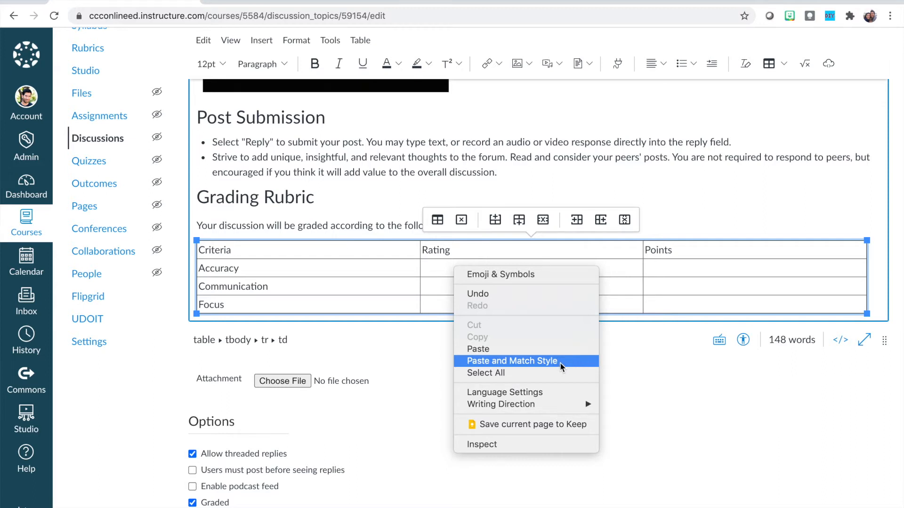
click(511, 361)
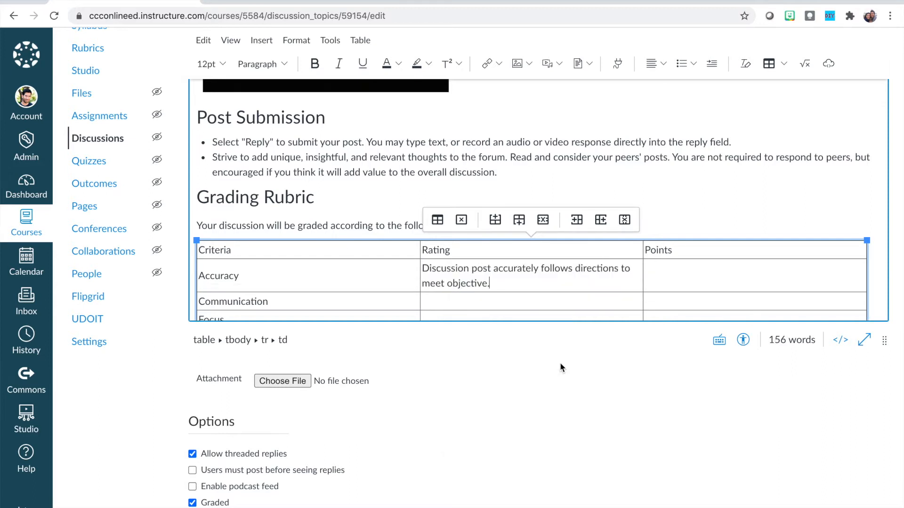
- Copy "Discussion post is clearly communicated." into Communication's Rating cell and "Discussion post presents a cohesive idea and sound reason." into Focus's from the text document
drag(884, 340, 884, 425)
scroll(648, 302, down, 3)
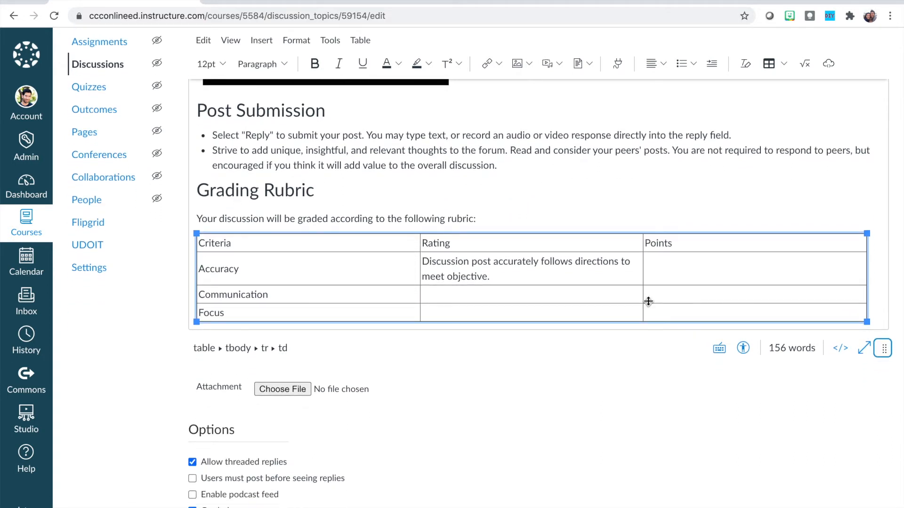
key(super+Tab)
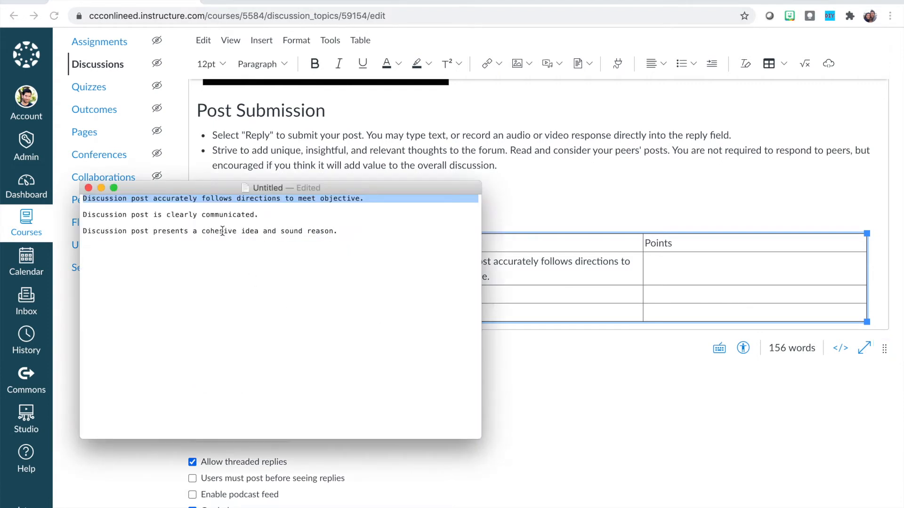
click(220, 215)
double_click(220, 215)
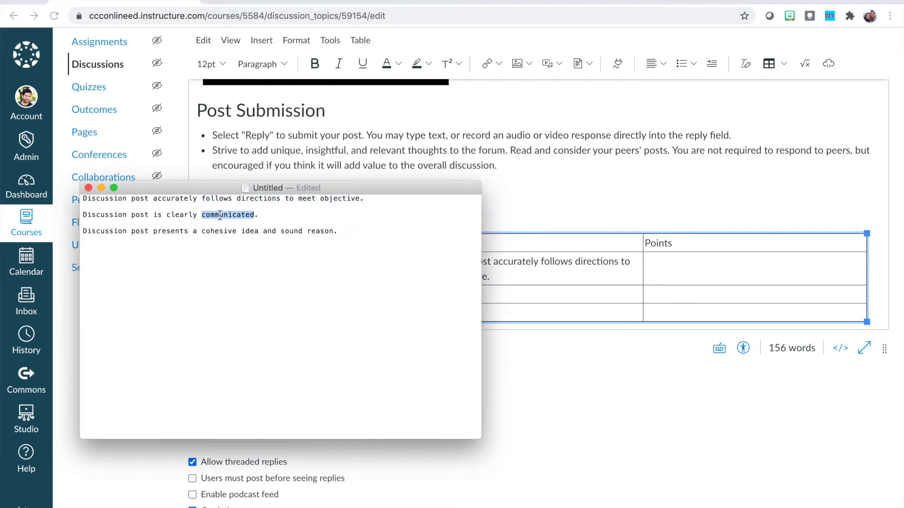
triple_click(220, 215)
right_click(219, 215)
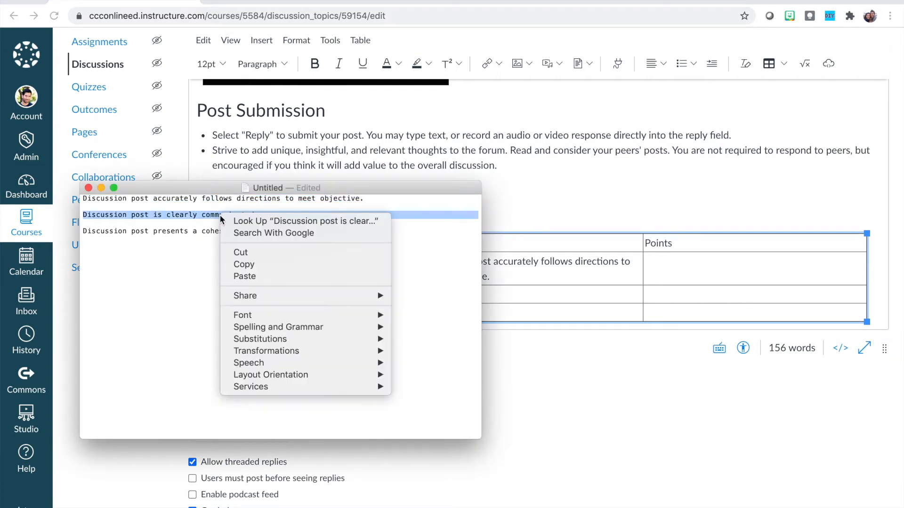
click(238, 268)
key(super+Tab)
click(535, 297)
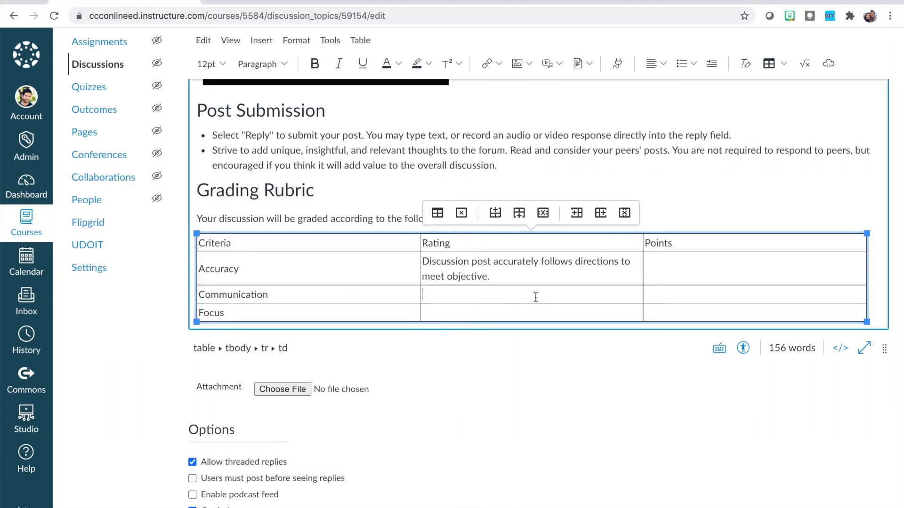
key(super+v)
- Enter 1 in the Points column for the Accuracy, Communication and Focus rows
click(681, 257)
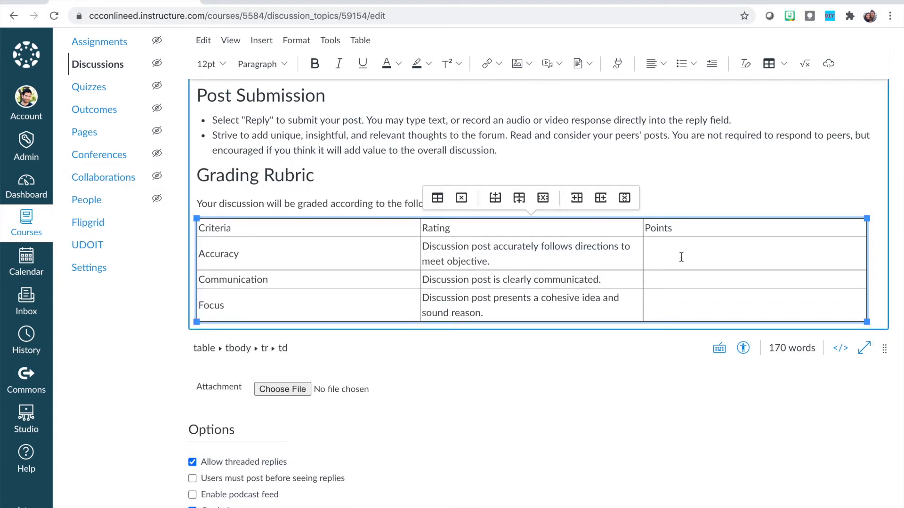
text(1)
click(670, 279)
text(1)
click(659, 308)
text(1)
scroll(670, 353, down, 1)
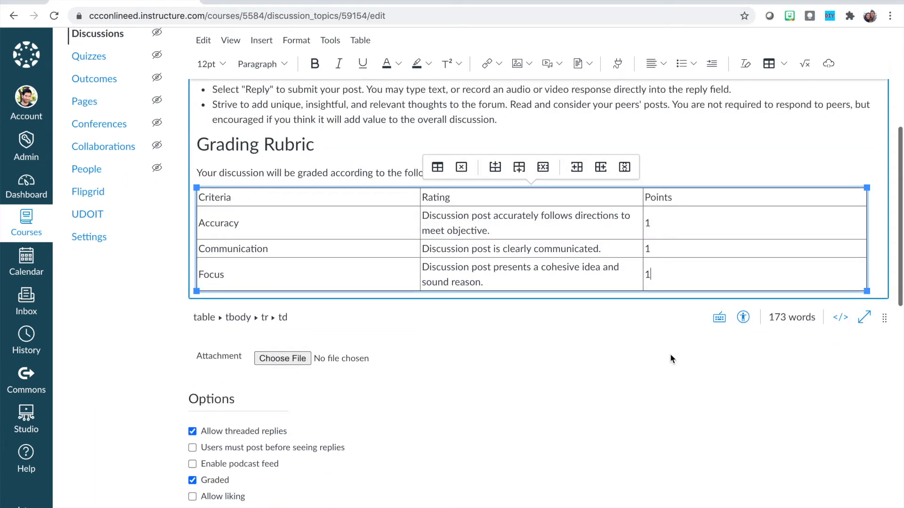
click(689, 157)
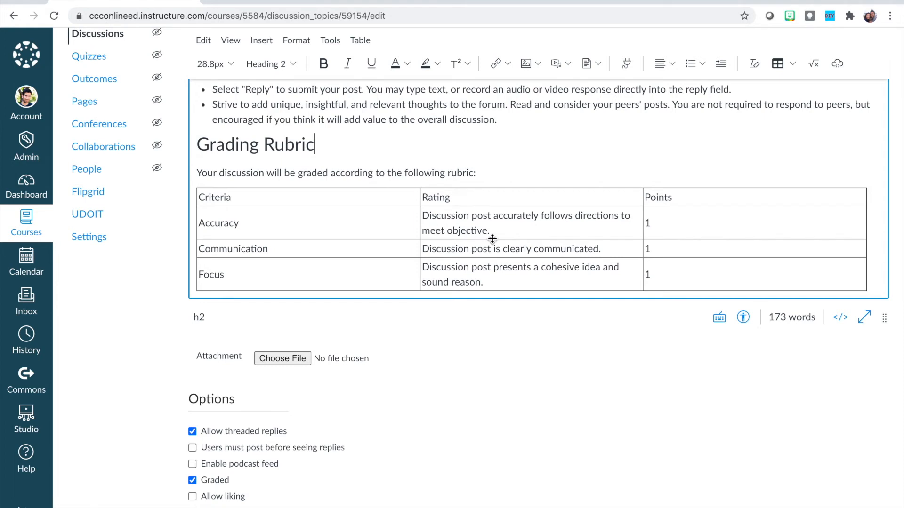
- Run the Accessibility Checker and apply the caption "Discussion Rubric" to the table
click(743, 318)
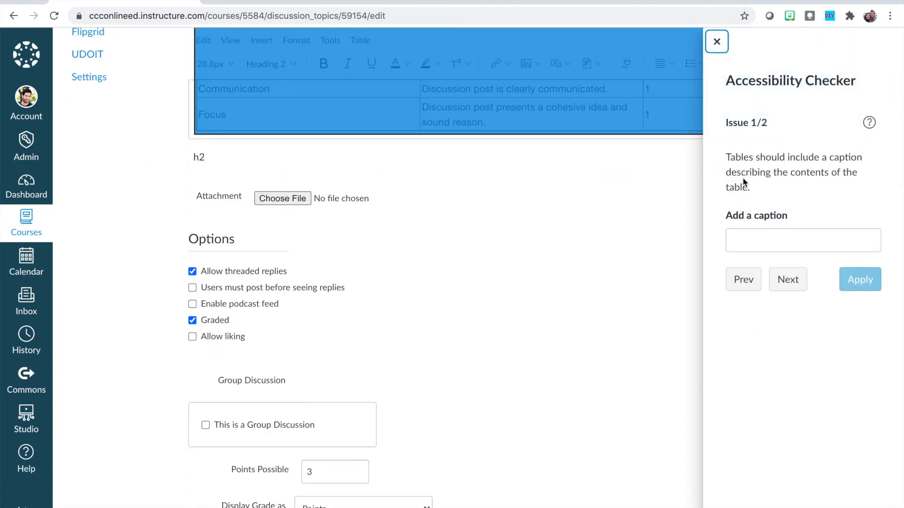
click(748, 241)
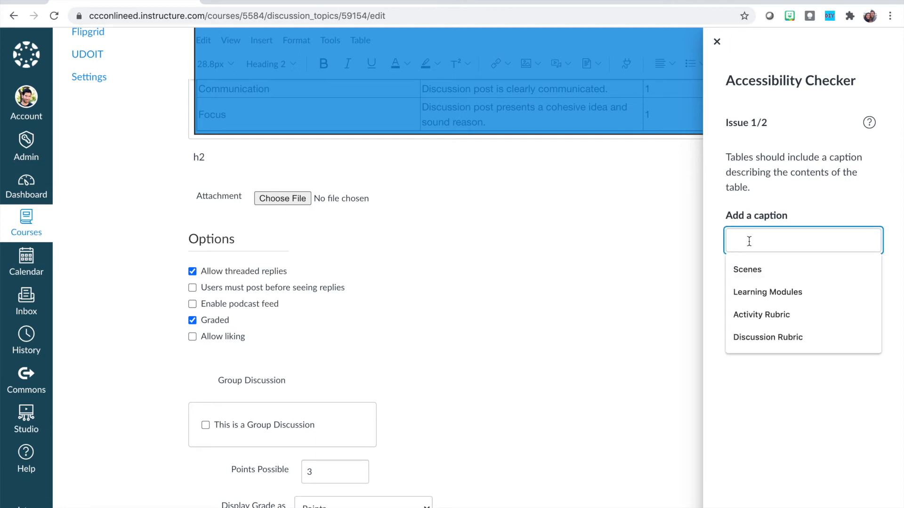
click(755, 337)
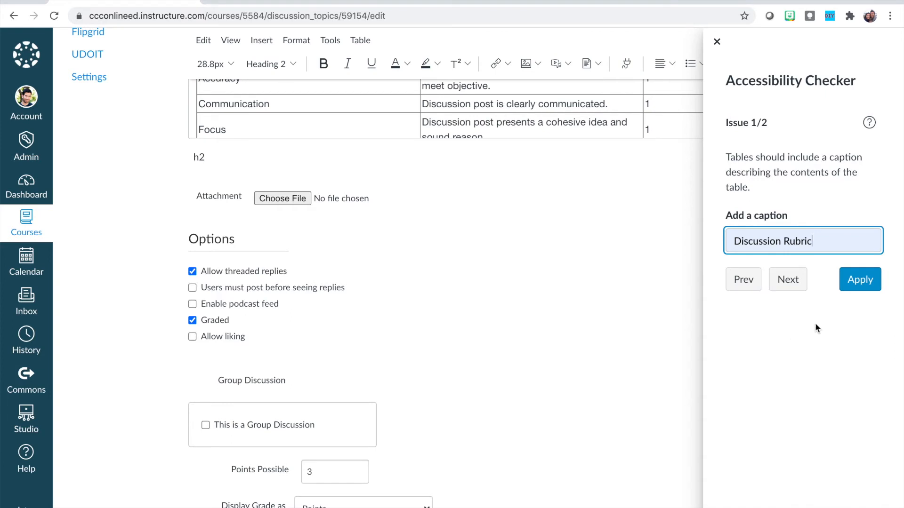
click(862, 282)
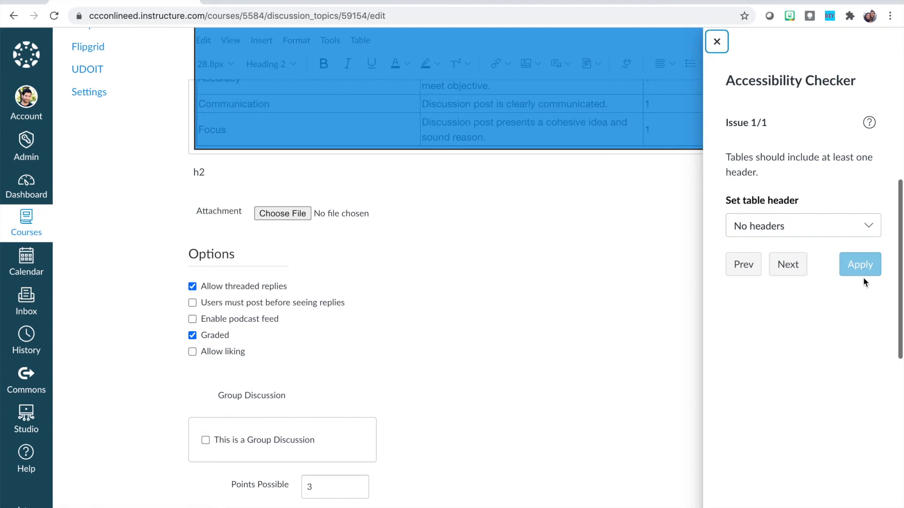
- Set the rubric table's headers to Header row and column, apply the fix and close the Accessibility Checker
click(868, 228)
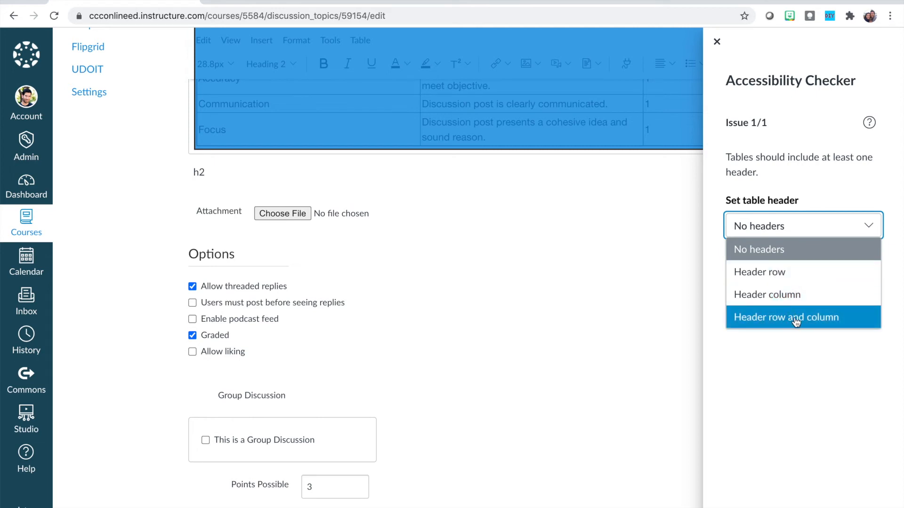
click(823, 324)
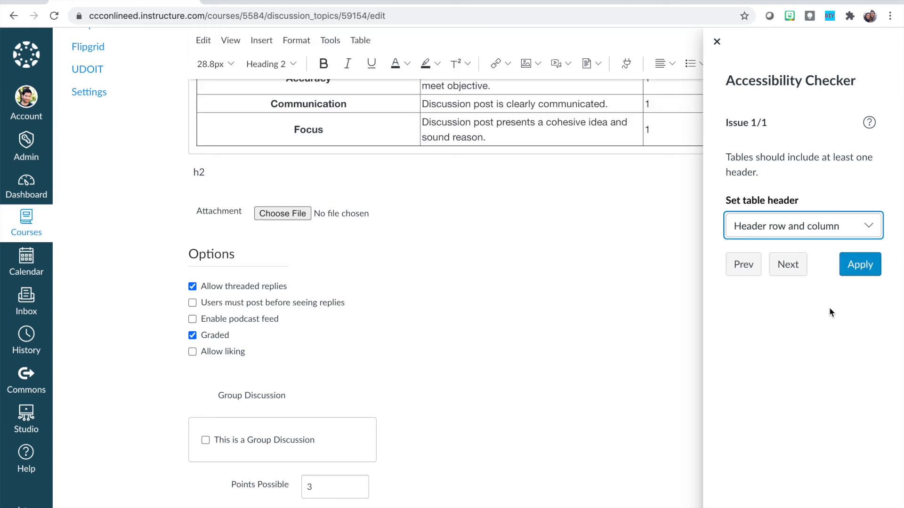
click(862, 267)
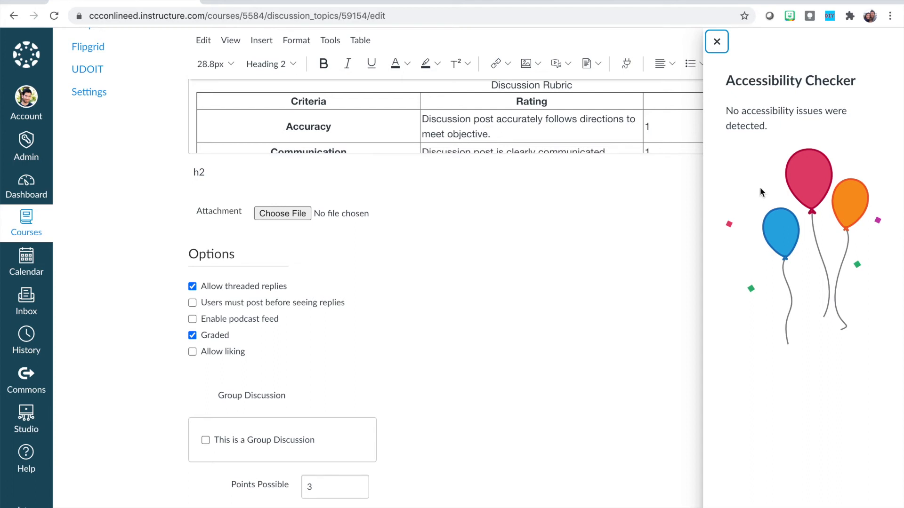
click(716, 43)
- Enlarge the editing area to show the whole rubric table and turn off its caption in the table properties
drag(882, 177, 890, 293)
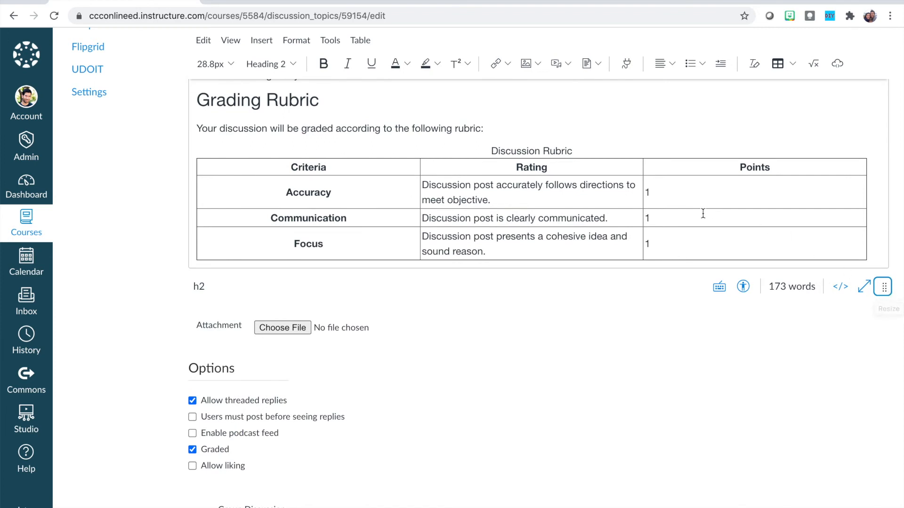
click(551, 200)
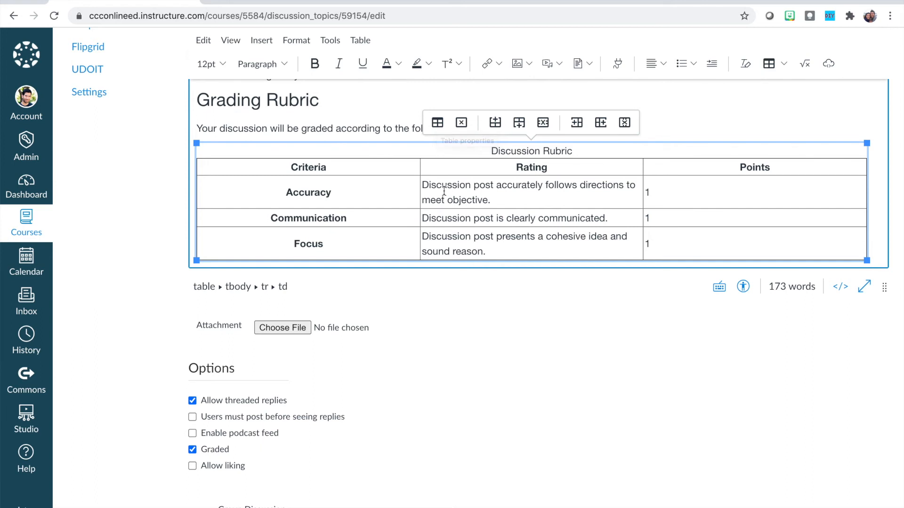
click(437, 124)
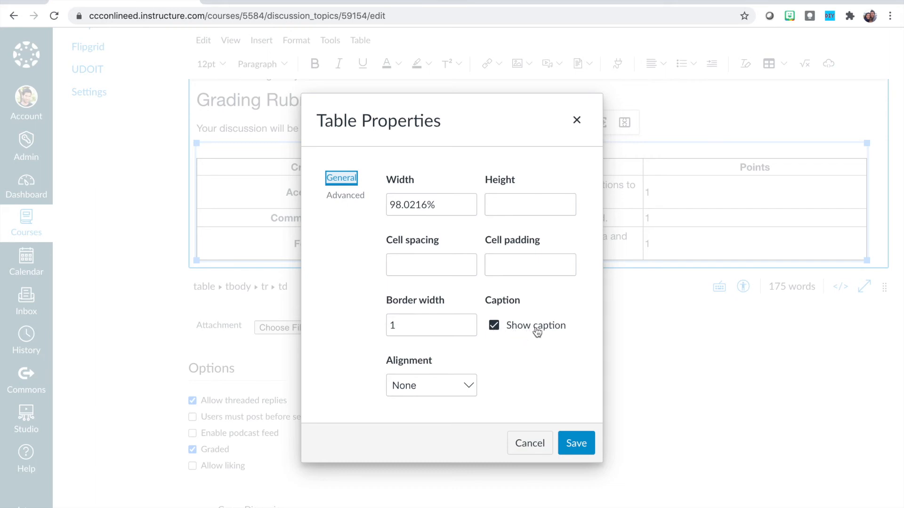
click(493, 326)
click(576, 442)
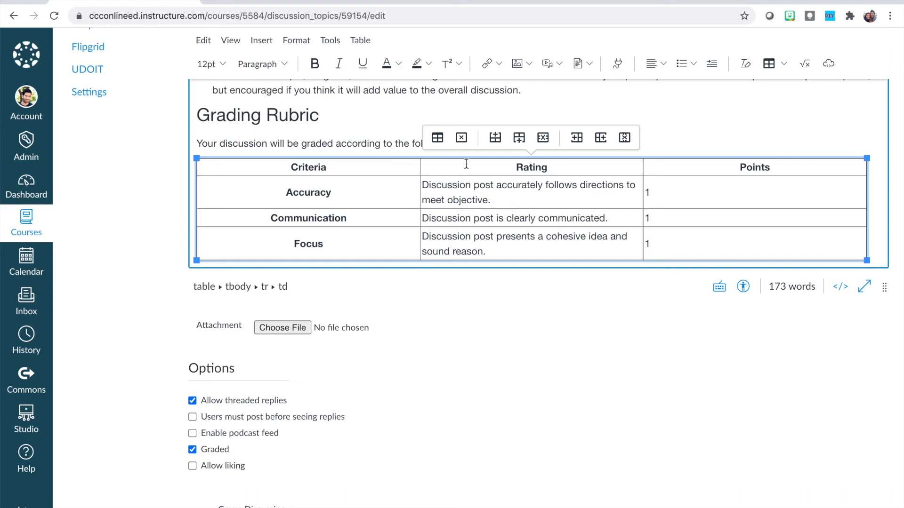
- Turn the rubric table's caption option back on in the table properties and save them
click(437, 138)
click(493, 326)
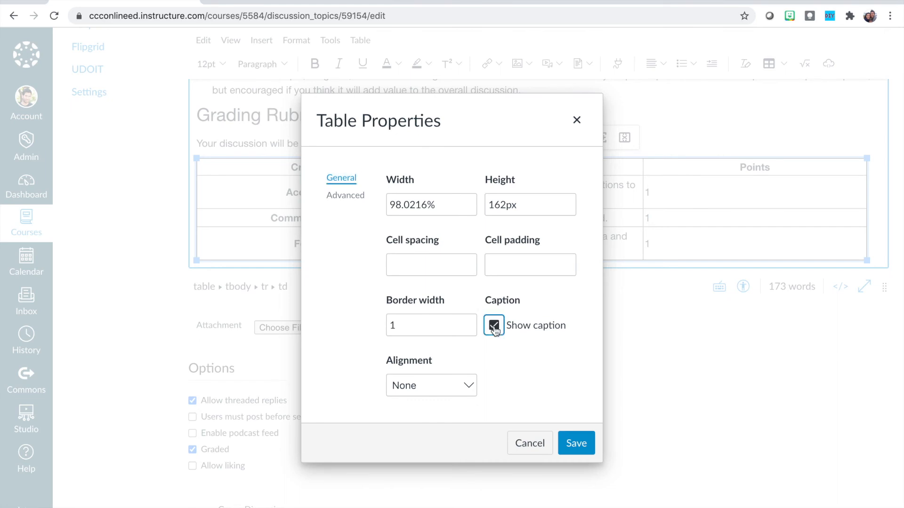
click(582, 456)
- Save the discussion and review the rubric table on the discussion page
scroll(702, 400, down, 3)
scroll(702, 400, down, 10)
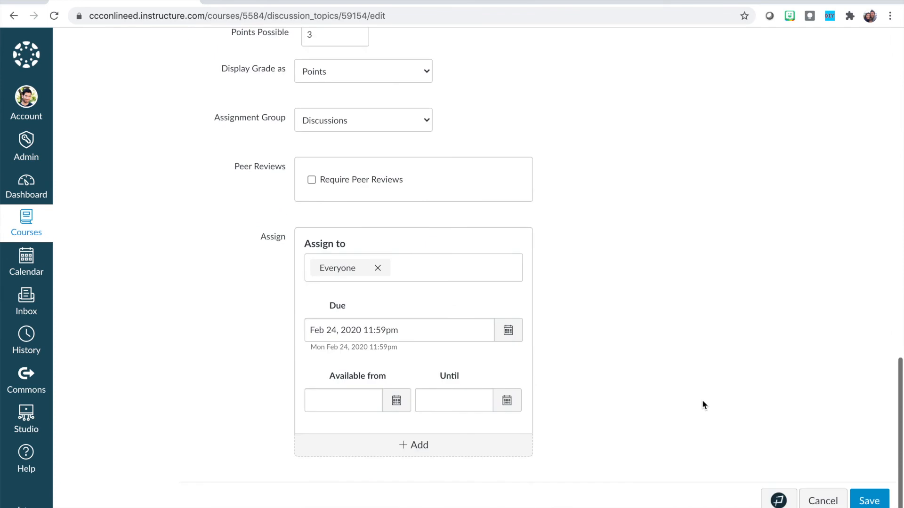
click(864, 493)
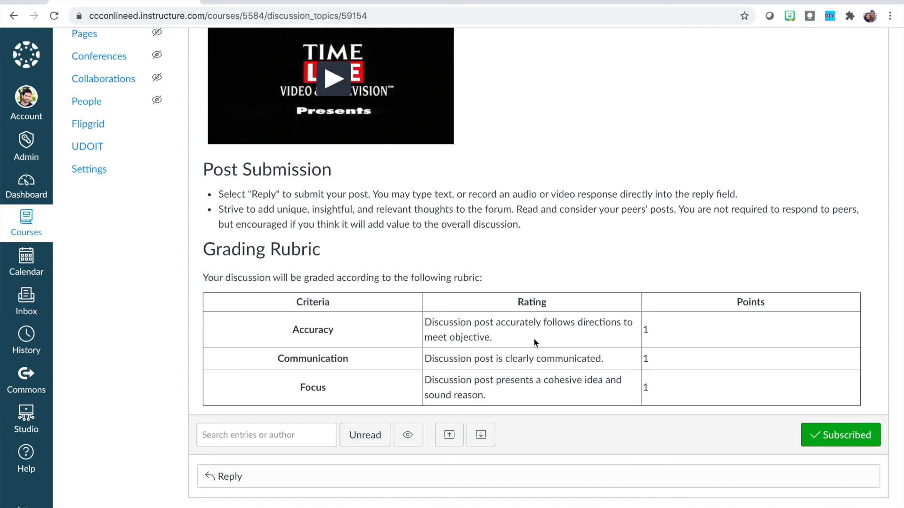
scroll(534, 342, up, 1)
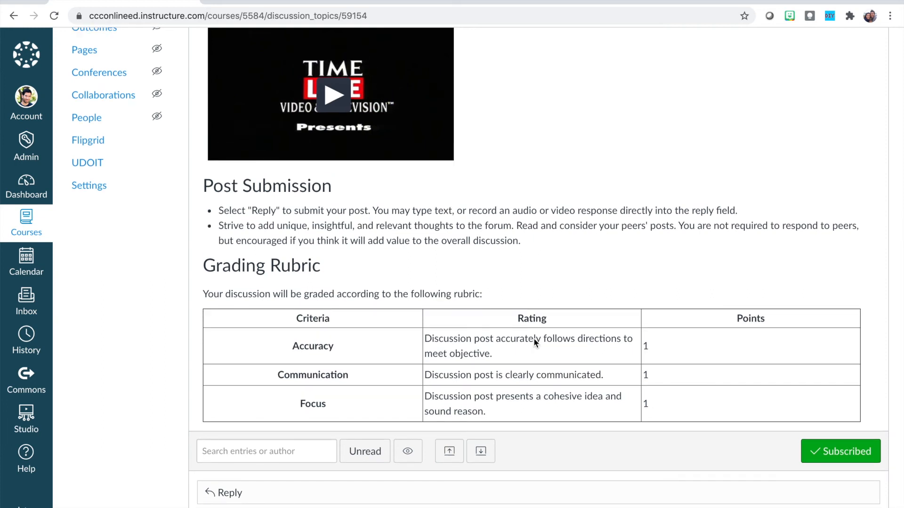
scroll(534, 340, up, 1)
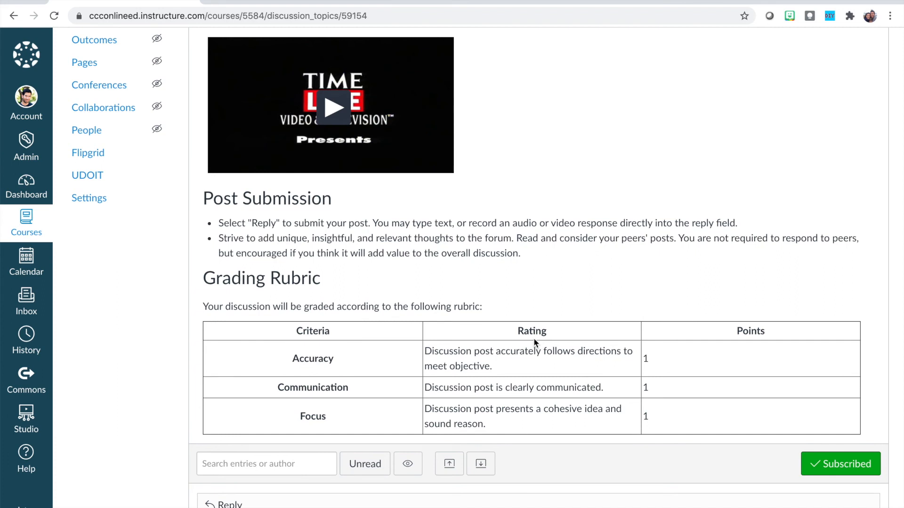
scroll(534, 339, up, 10)
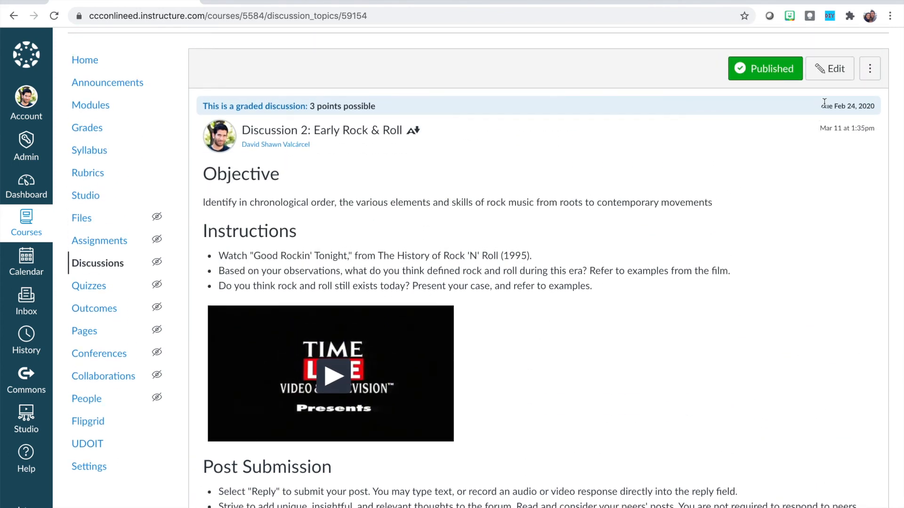
- Reopen the discussion for editing and set the rubric table's cell padding to 8
click(834, 74)
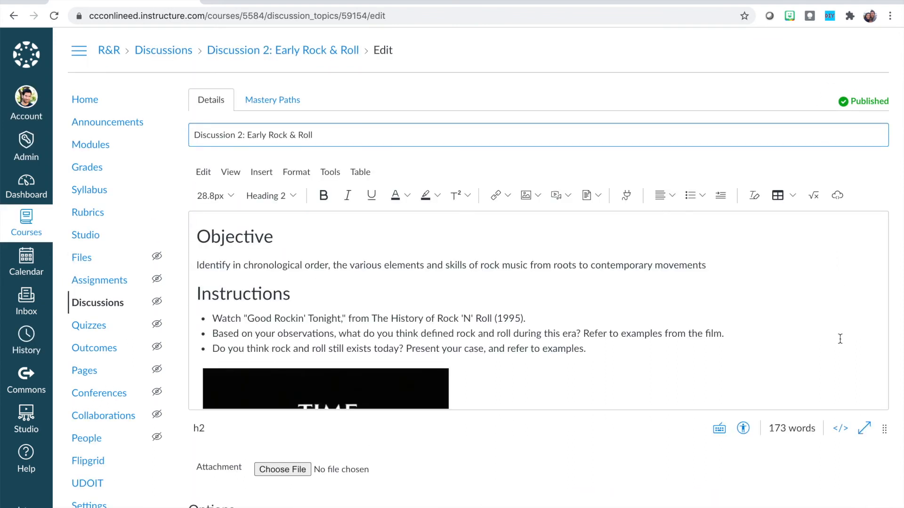
scroll(814, 358, down, 1)
scroll(814, 358, down, 7)
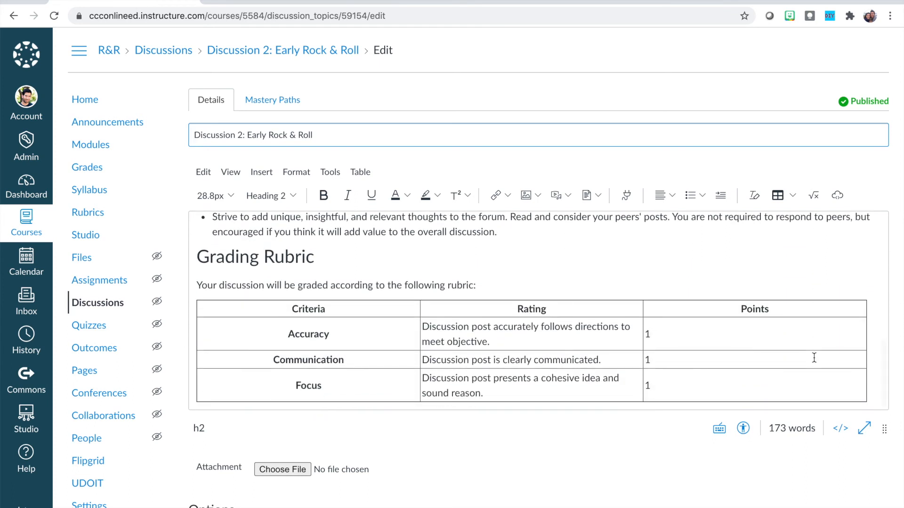
click(693, 333)
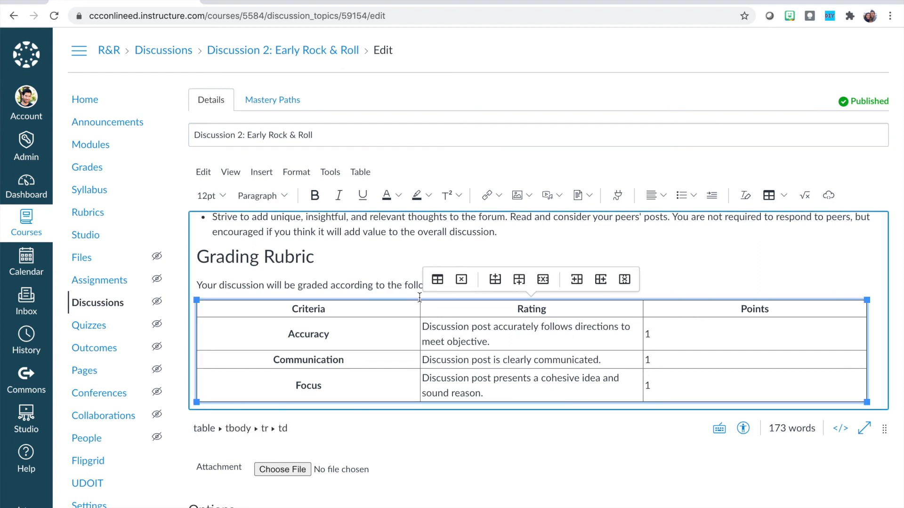
click(437, 280)
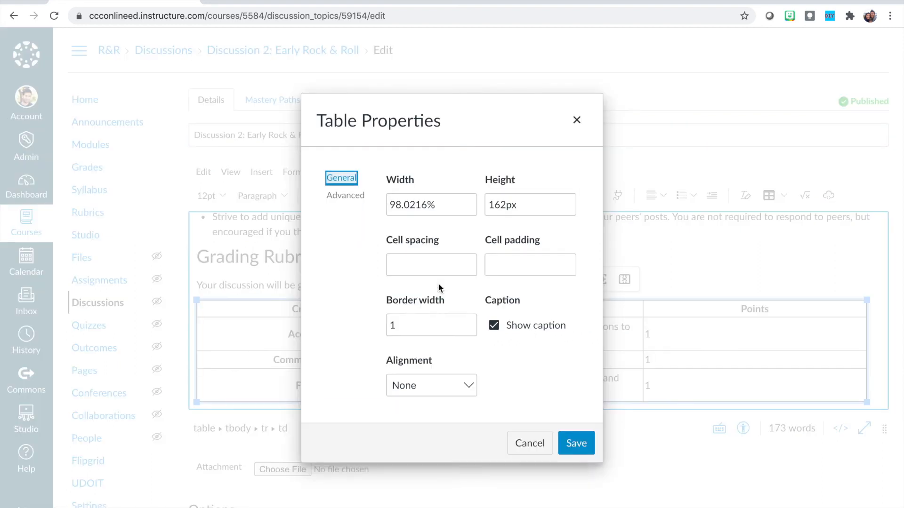
click(507, 266)
text(8)
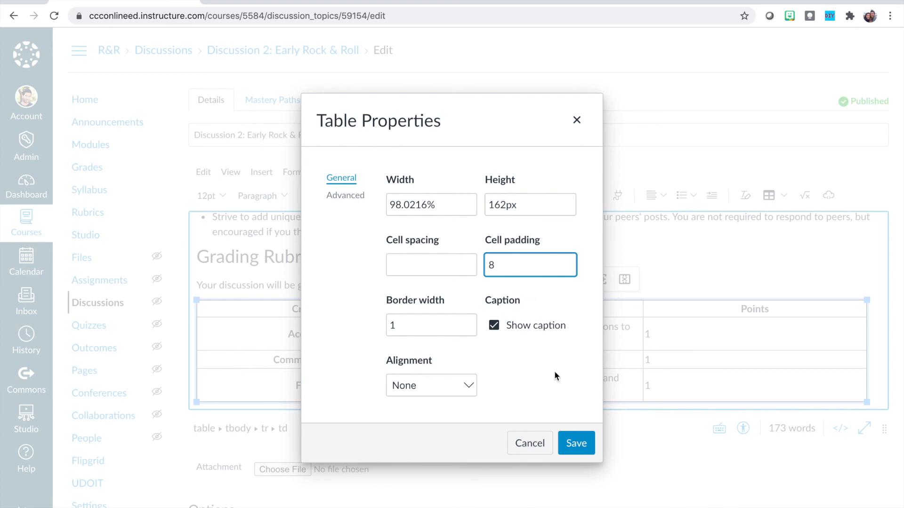
click(575, 442)
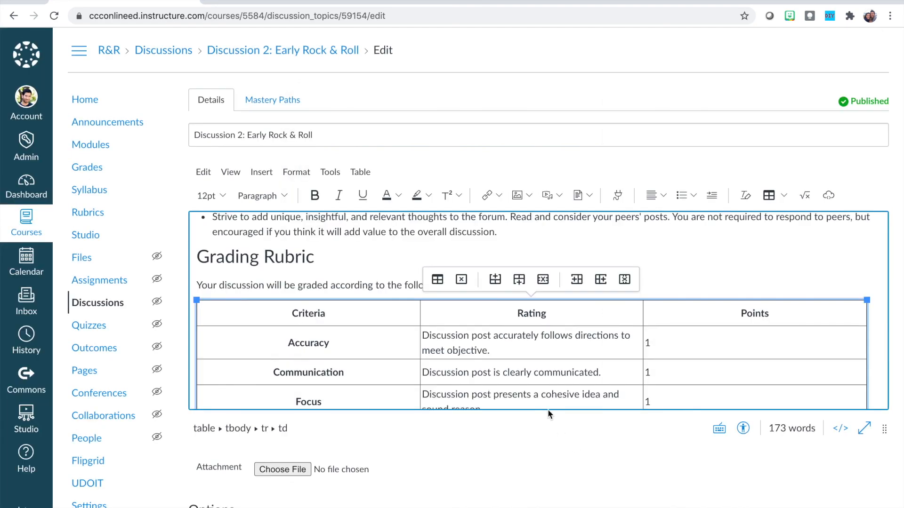
- Center-align the Rating and Points cells of the Accuracy, Communication and Focus rows
scroll(541, 384, down, 1)
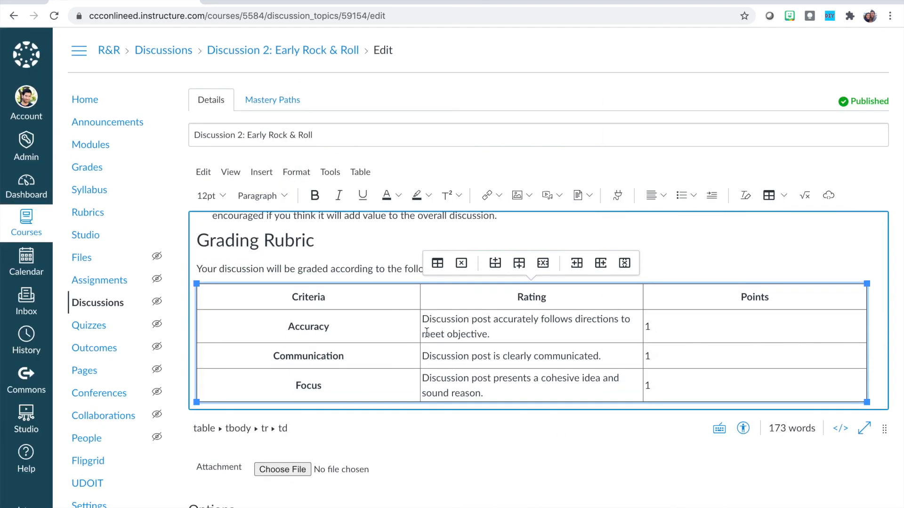
drag(422, 323, 669, 382)
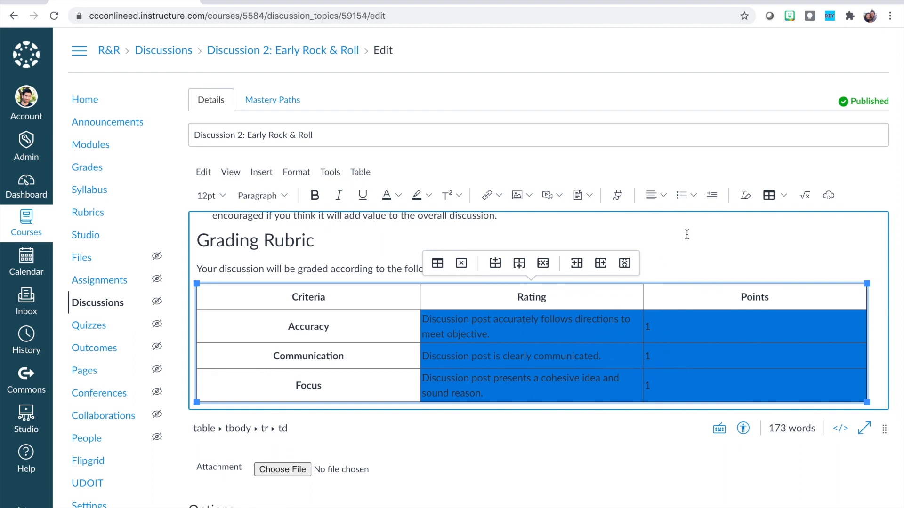
click(662, 197)
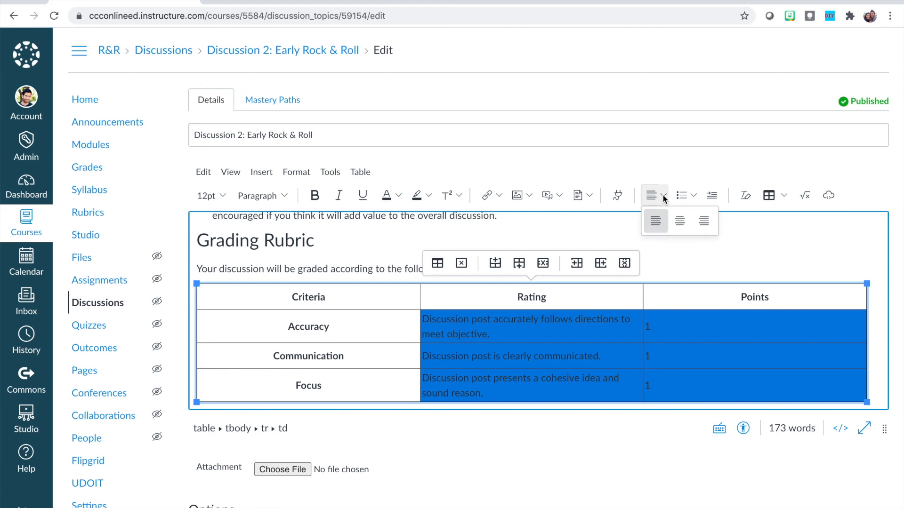
click(681, 229)
- Save the edited discussion and check the reformatted rubric table on its page
scroll(659, 332, down, 3)
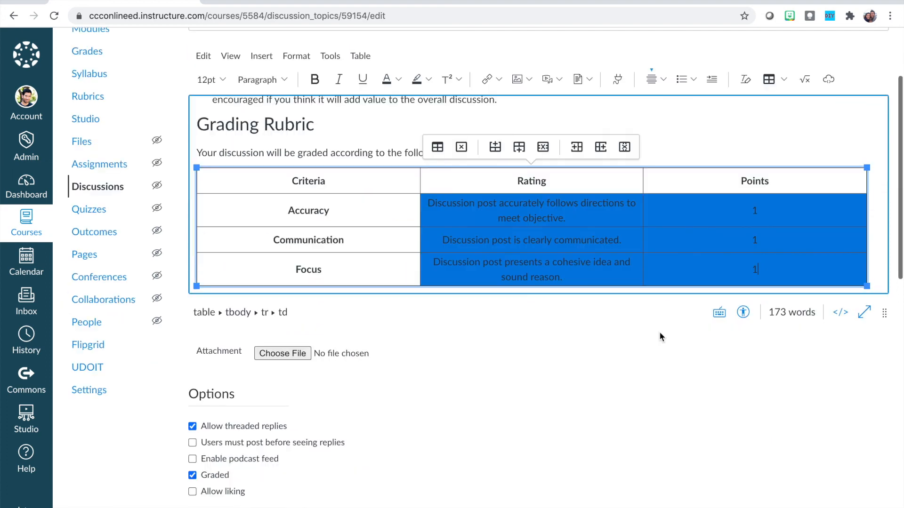
scroll(841, 377, down, 12)
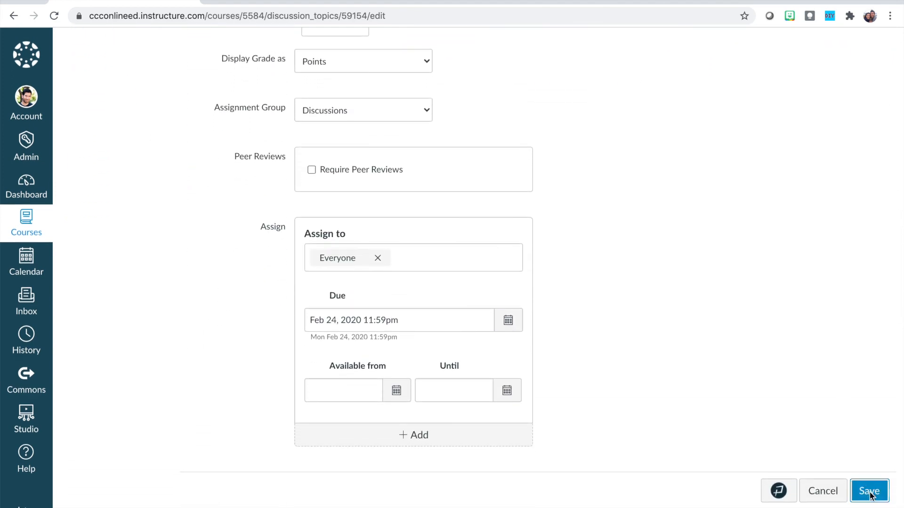
click(869, 489)
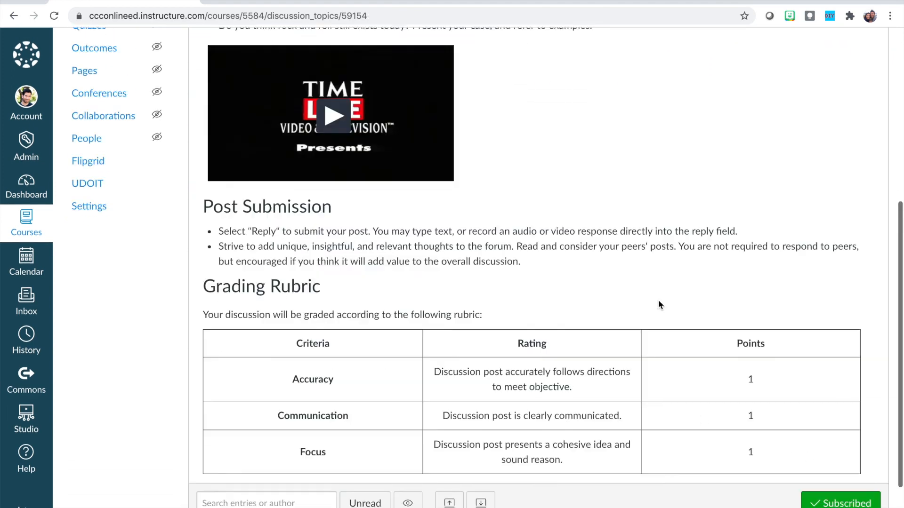
scroll(658, 301, down, 2)
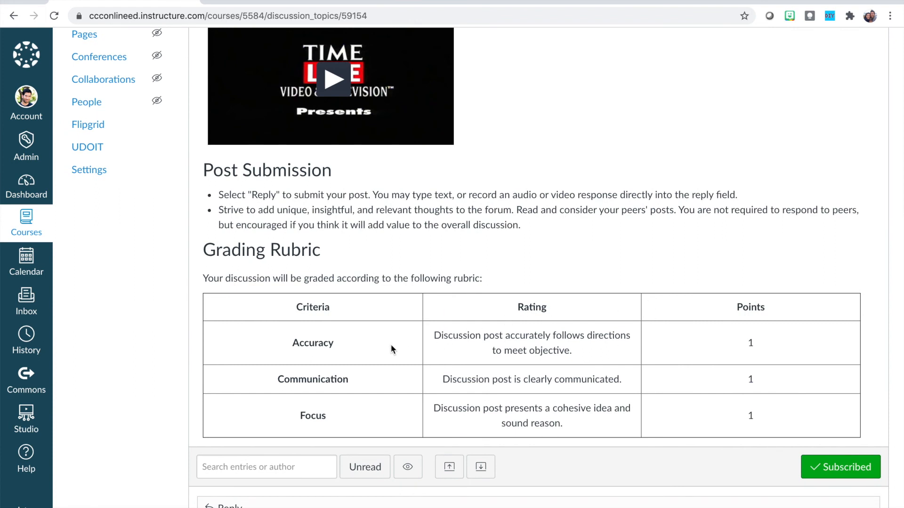